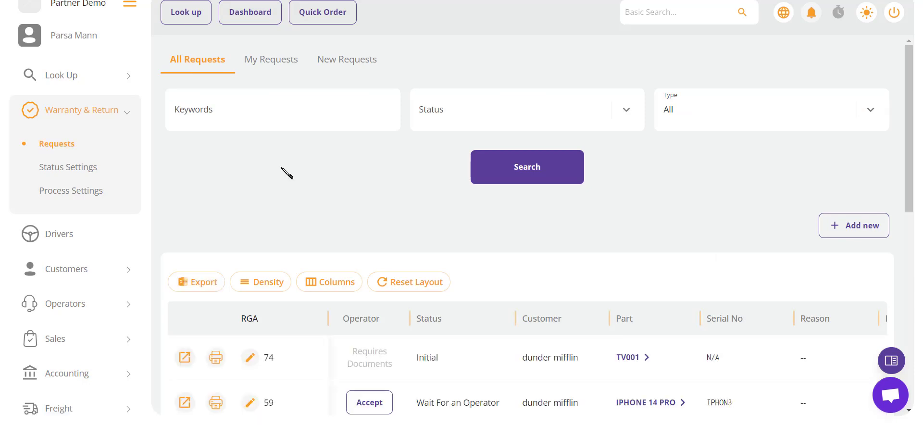
Start a new warranty and return request with a manual RGA of 200
{"action": "left_click", "coordinate": [853, 218]}
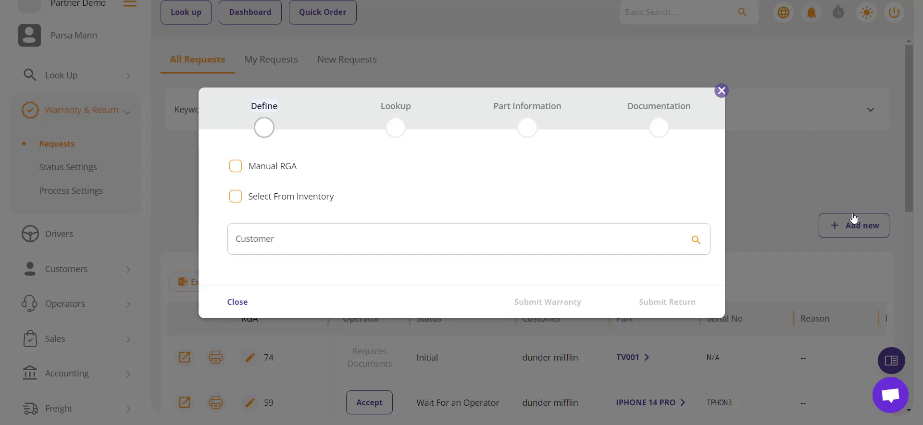
{"action": "left_click", "coordinate": [236, 165]}
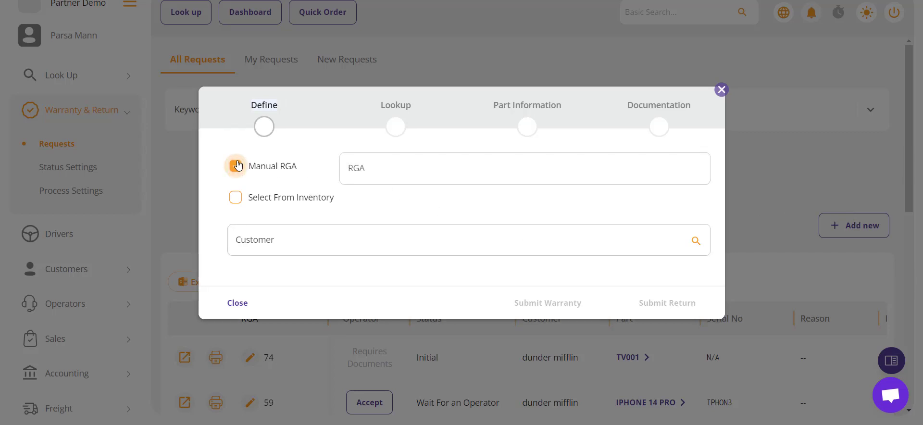
{"action": "left_click", "coordinate": [387, 172]}
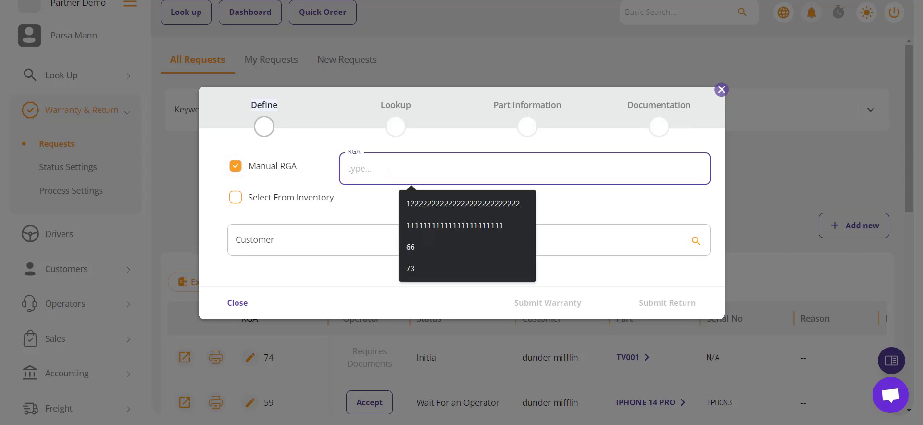
{"action": "type", "text": "200"}
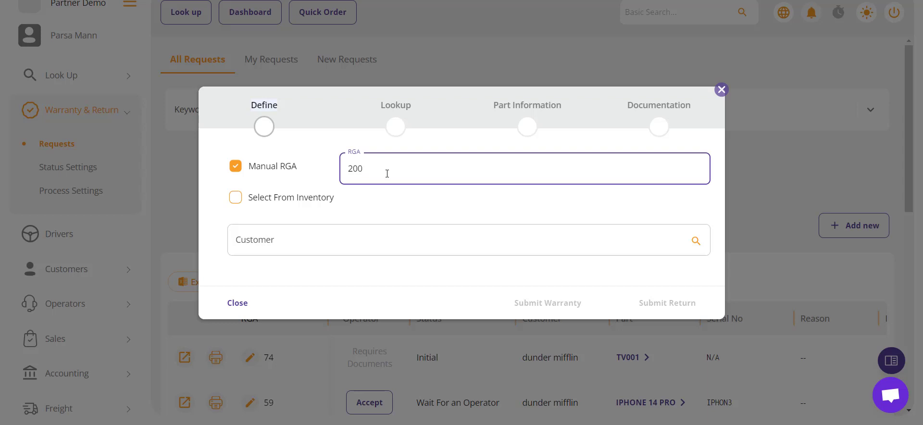
{"action": "left_click", "coordinate": [235, 198]}
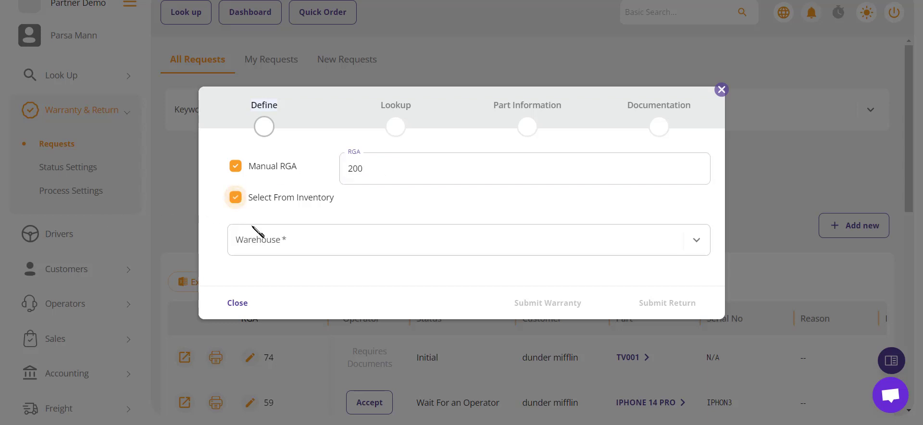
{"action": "left_click", "coordinate": [262, 250]}
{"action": "left_click", "coordinate": [266, 281]}
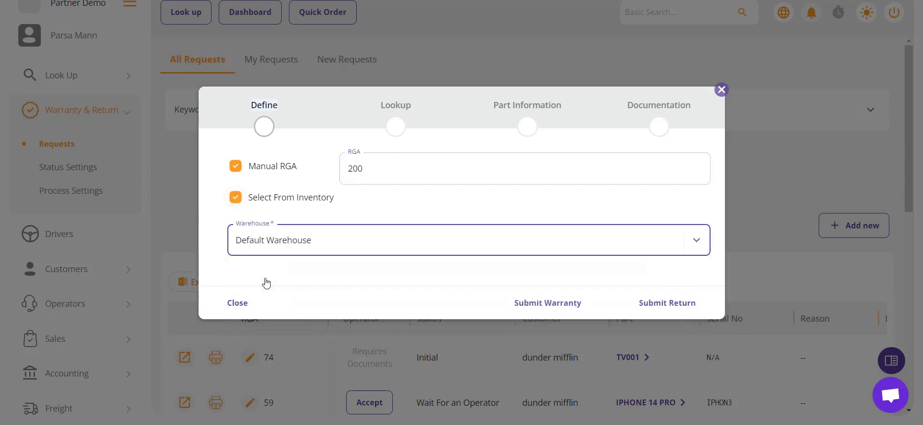
{"action": "left_click", "coordinate": [242, 203]}
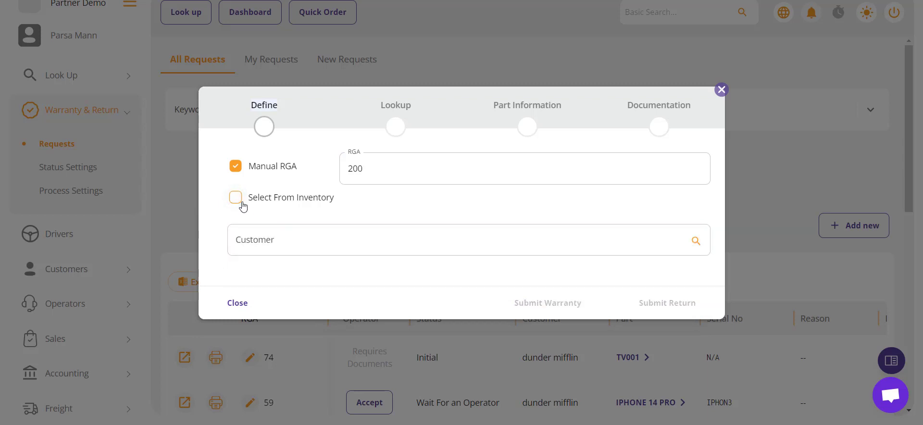
Search for the customer by first name, pick the dunder mifflin contact, and submit the request as a warranty
{"action": "left_click", "coordinate": [260, 252]}
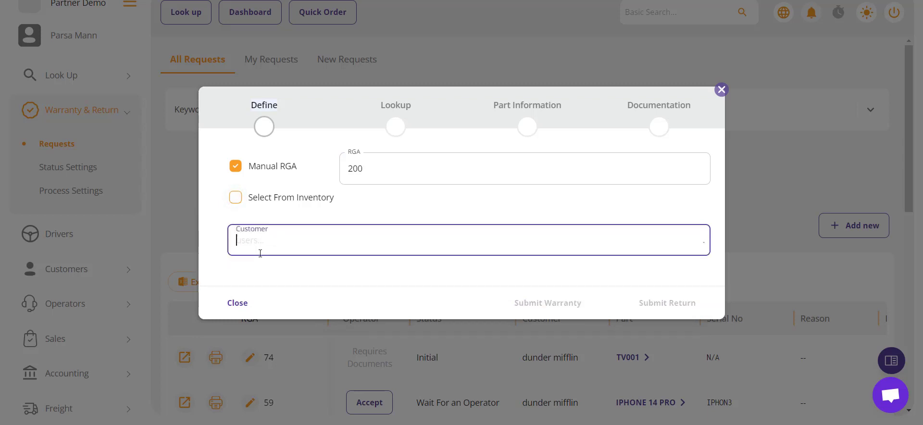
{"action": "type", "text": "parsa"}
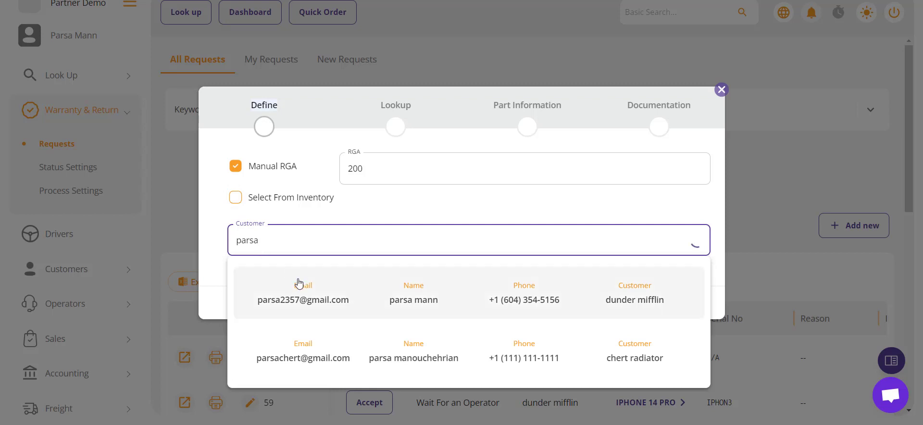
{"action": "left_click", "coordinate": [303, 299]}
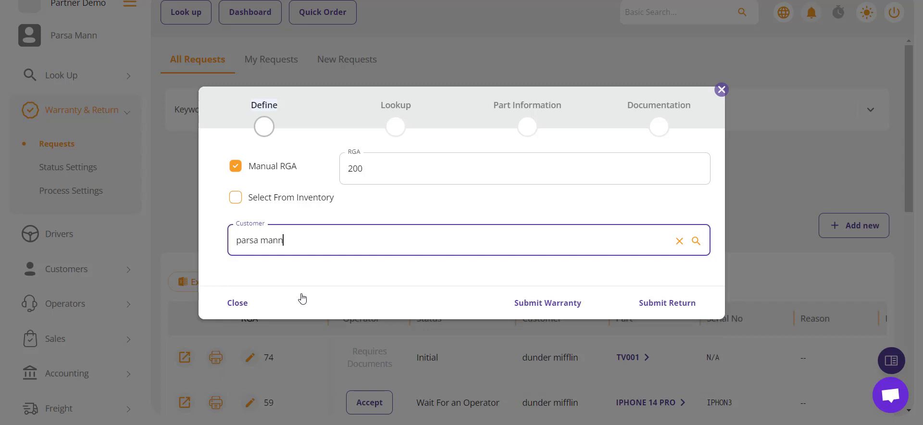
{"action": "left_click", "coordinate": [532, 308]}
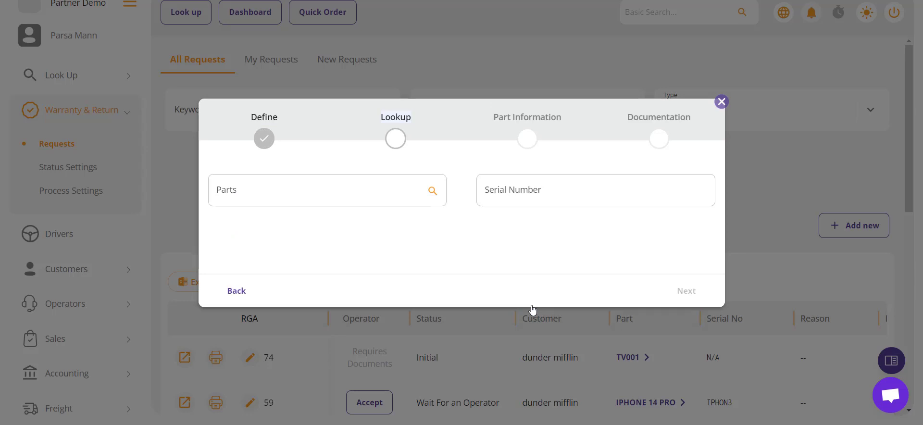
Look up part TV001 and select its sale dated 30/06/2023 with serial number 1444-A001 for the warranty request
{"action": "left_click", "coordinate": [278, 189]}
{"action": "type", "text": "tv"}
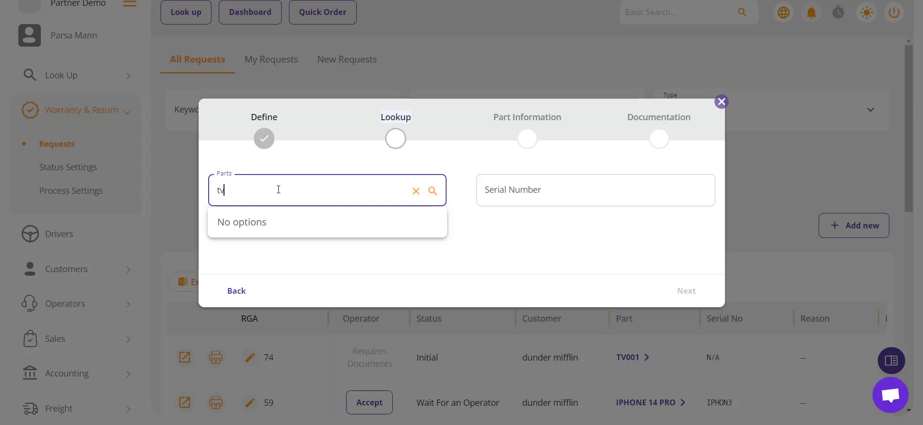
{"action": "type", "text": "001"}
{"action": "left_click", "coordinate": [284, 238]}
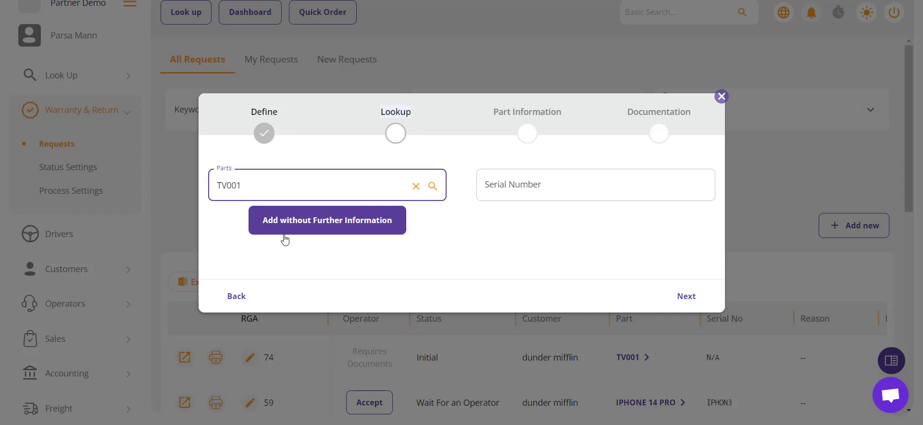
{"action": "left_click", "coordinate": [686, 296]}
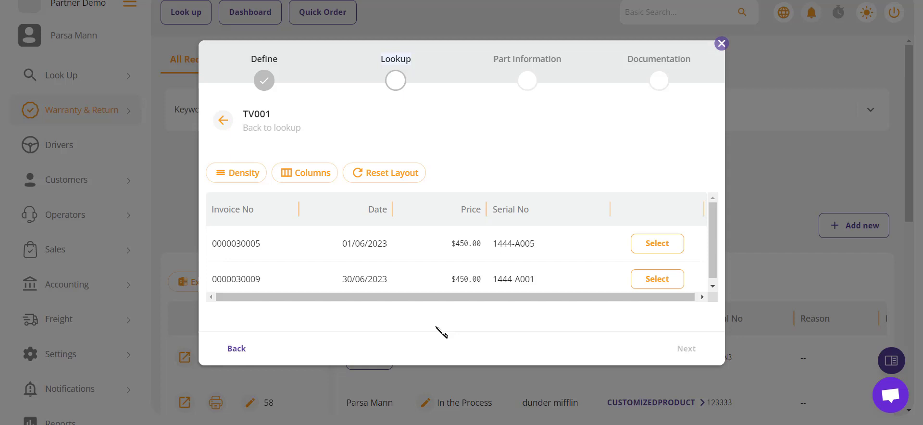
{"action": "left_click", "coordinate": [645, 282]}
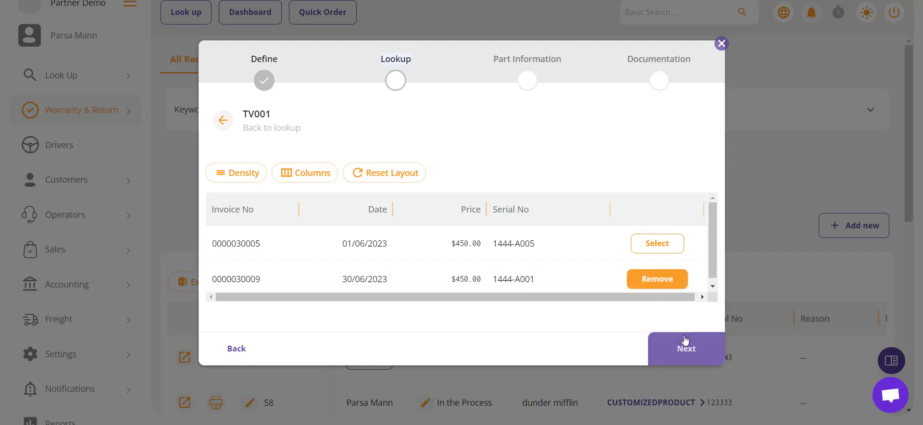
{"action": "left_click", "coordinate": [685, 339]}
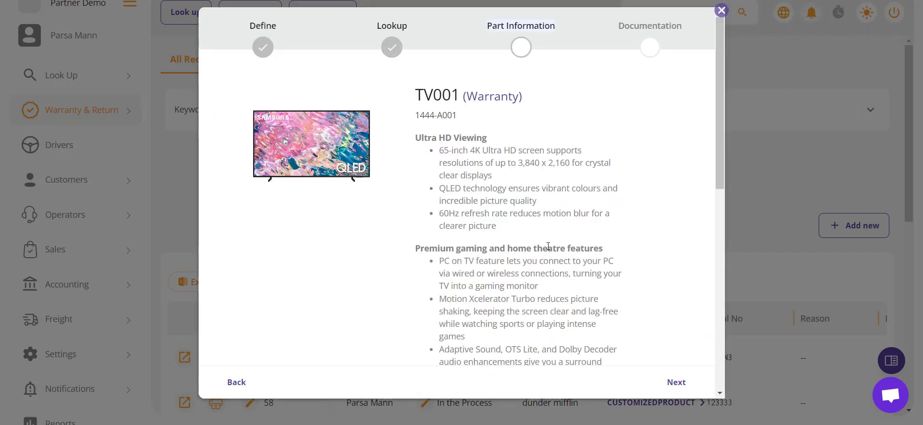
Review the TV001 part information through to the extra fees and proceed to the documentation stage
{"action": "scroll", "coordinate": [526, 308], "scroll_direction": "down", "scroll_amount": 3}
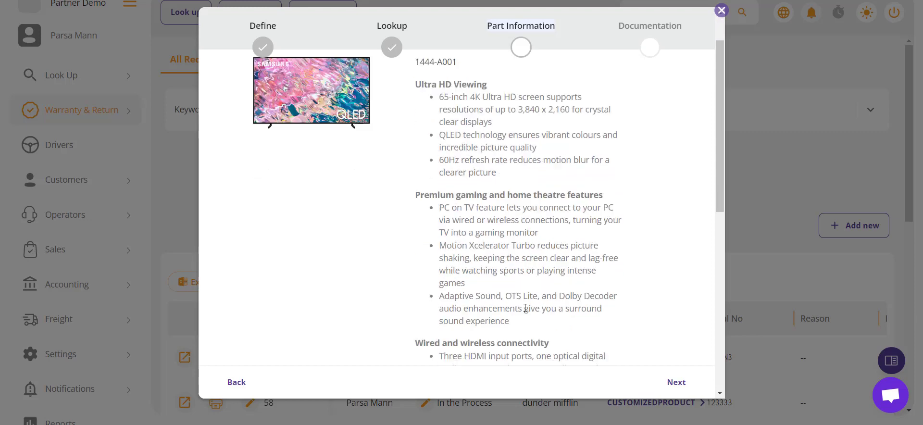
{"action": "scroll", "coordinate": [526, 308], "scroll_direction": "down", "scroll_amount": 10}
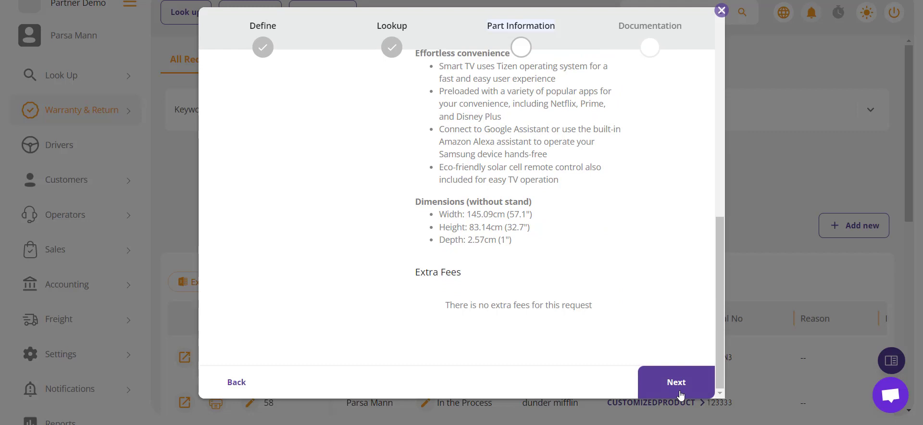
{"action": "left_click", "coordinate": [680, 394]}
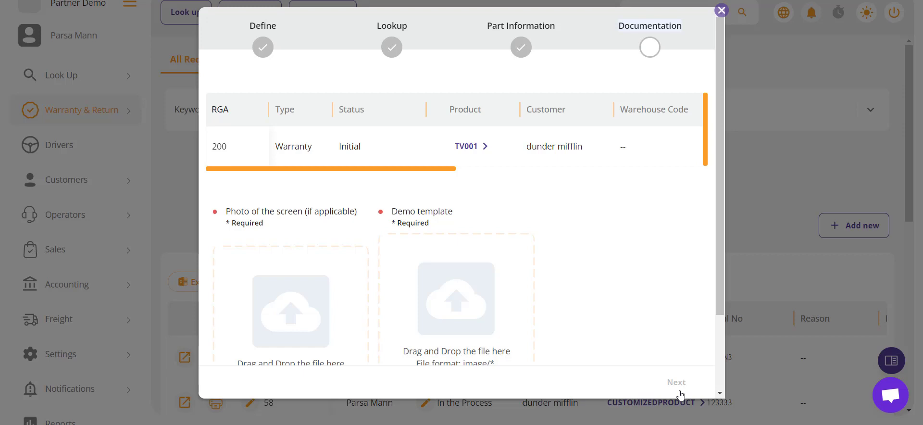
Upload the bizkeyLogo image as the required photo of the screen without editing it
{"action": "scroll", "coordinate": [470, 324], "scroll_direction": "down", "scroll_amount": 2}
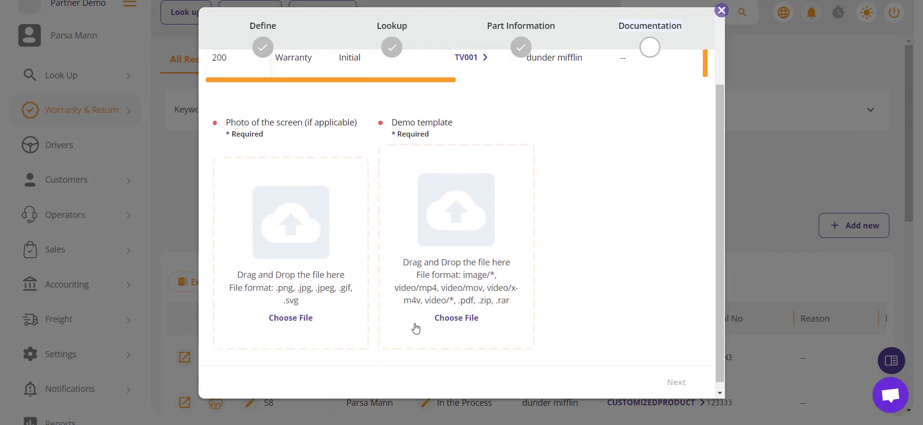
{"action": "left_click", "coordinate": [291, 317]}
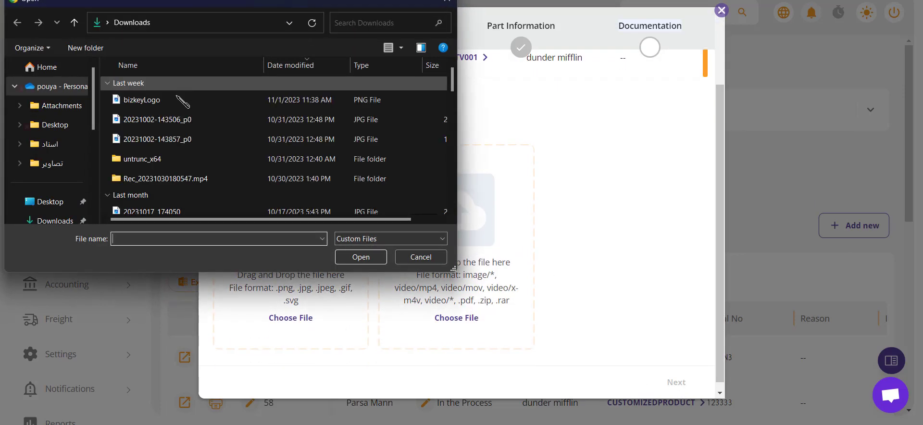
{"action": "double_click", "coordinate": [181, 96]}
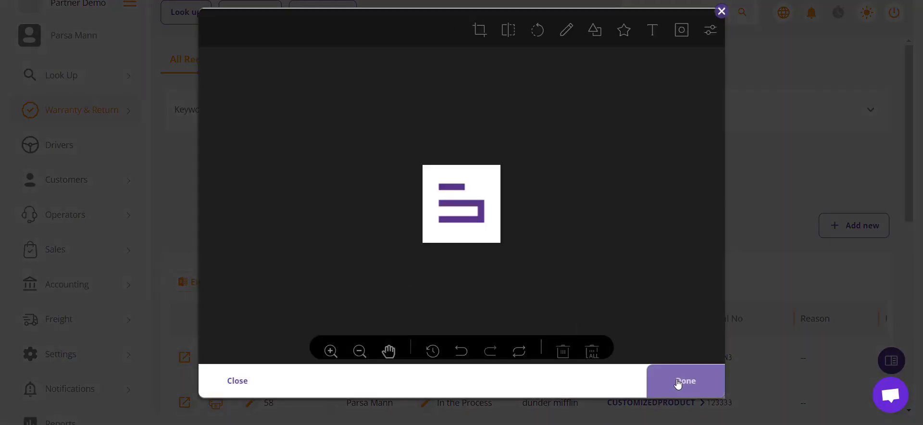
{"action": "left_click", "coordinate": [682, 381]}
Upload the bizkeyLogo image as the required Demo template document and complete the warranty request
{"action": "left_click", "coordinate": [478, 319]}
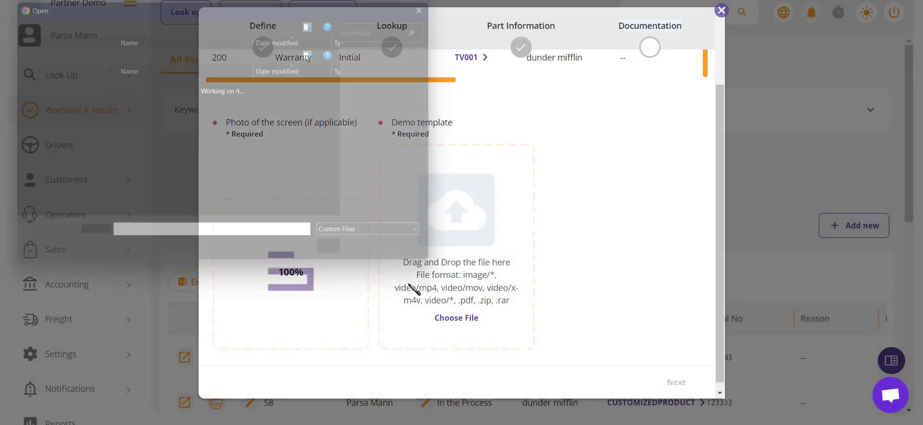
{"action": "double_click", "coordinate": [145, 100]}
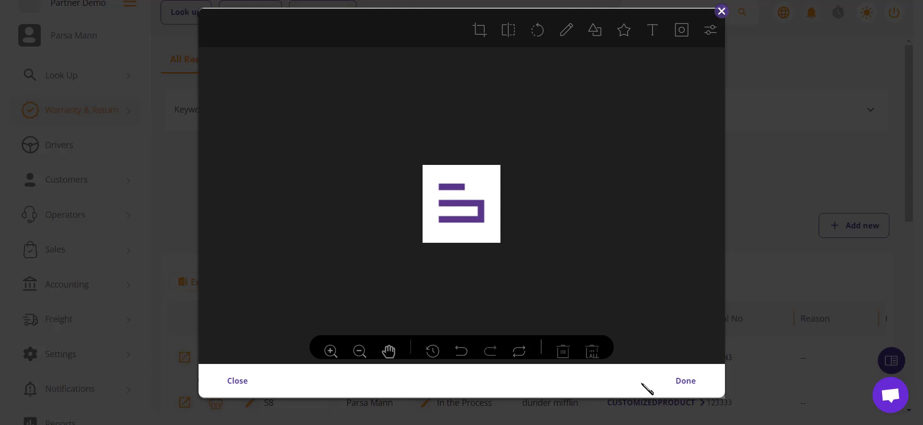
{"action": "left_click", "coordinate": [669, 385]}
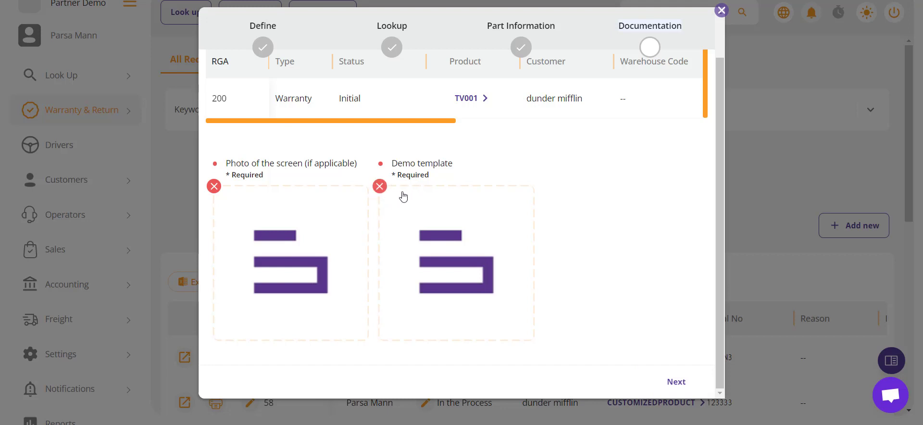
{"action": "left_click", "coordinate": [668, 379]}
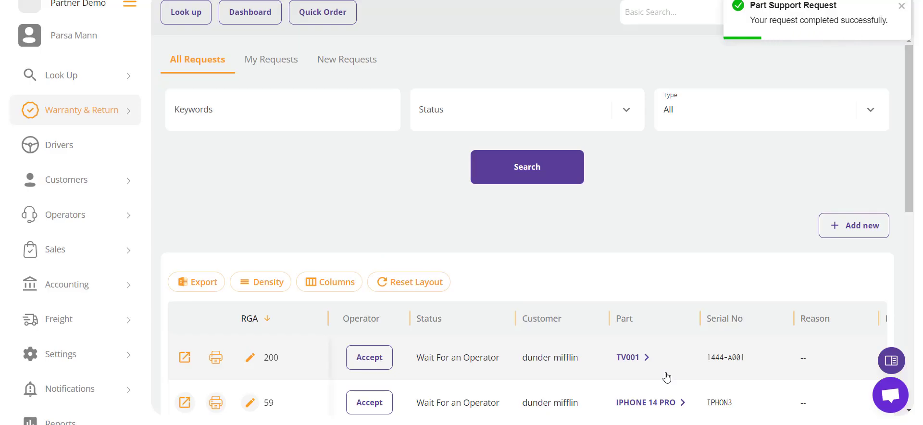
Accept the request with RGA 200 as its operator and open its support request information
{"action": "scroll", "coordinate": [667, 377], "scroll_direction": "down", "scroll_amount": 1}
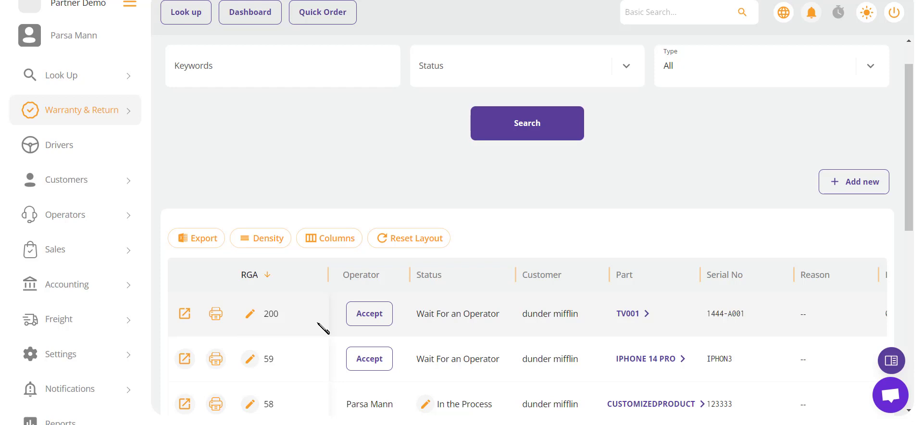
{"action": "left_click", "coordinate": [362, 316]}
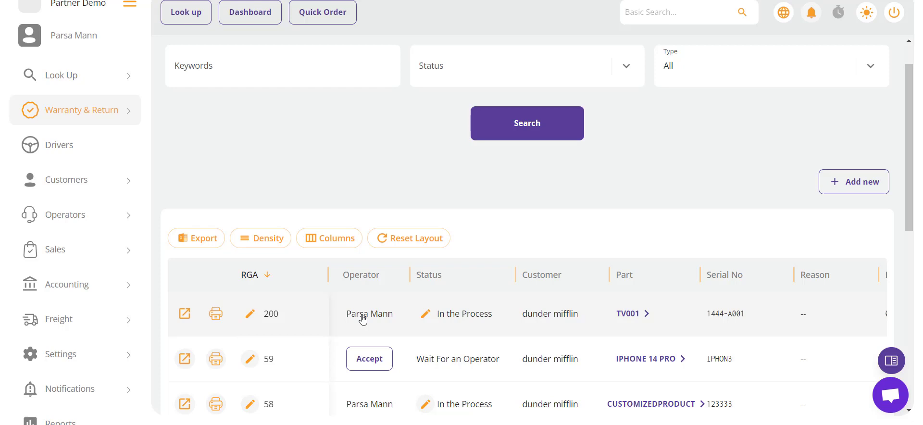
{"action": "left_click", "coordinate": [184, 314]}
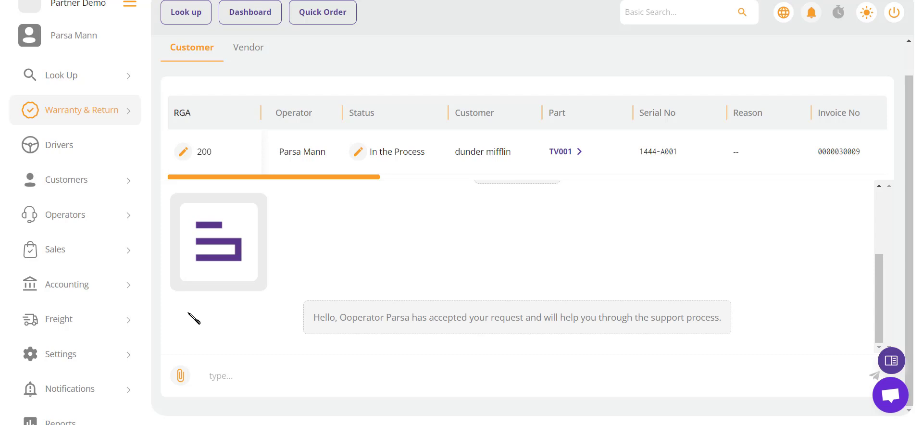
Select China as the vendor for the request from the vendor search list to start a vendor conversation
{"action": "left_click", "coordinate": [250, 52]}
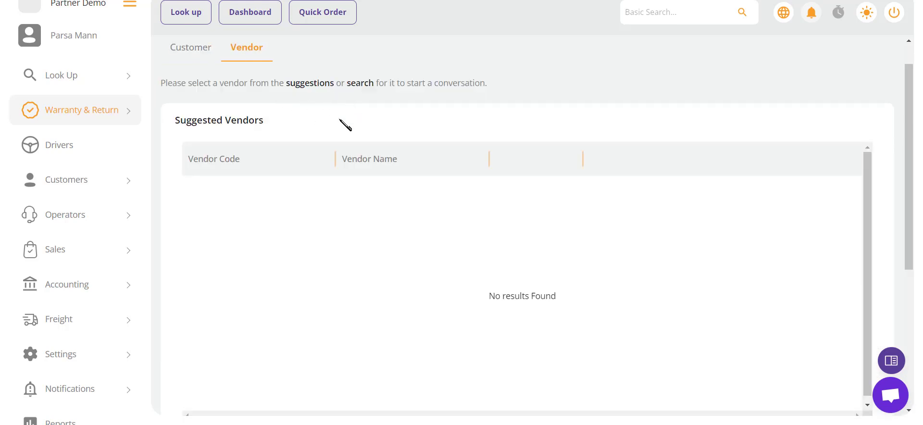
{"action": "scroll", "coordinate": [319, 114], "scroll_direction": "down", "scroll_amount": 5}
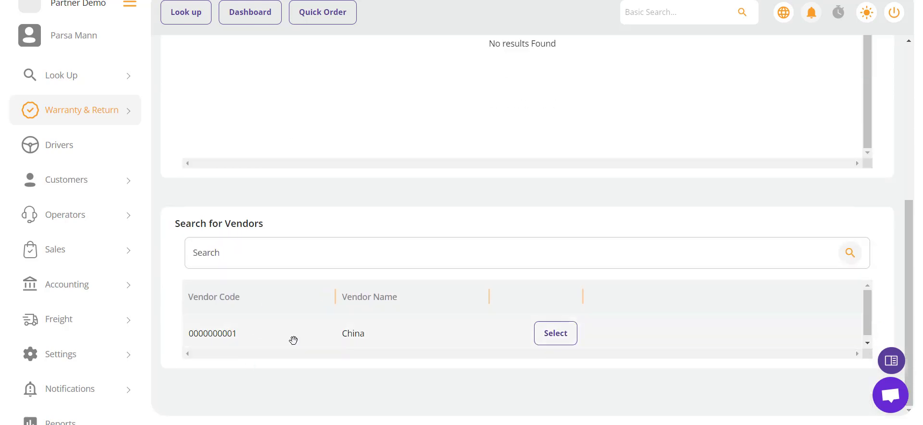
{"action": "left_click", "coordinate": [556, 344]}
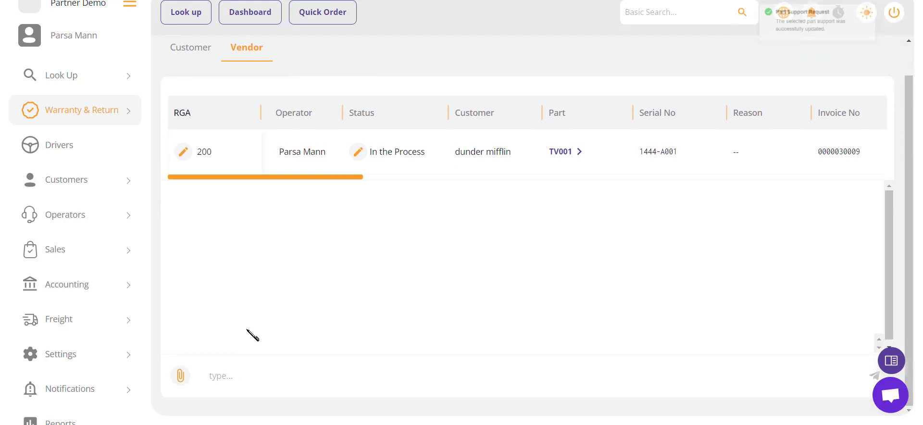
{"action": "left_click", "coordinate": [177, 375]}
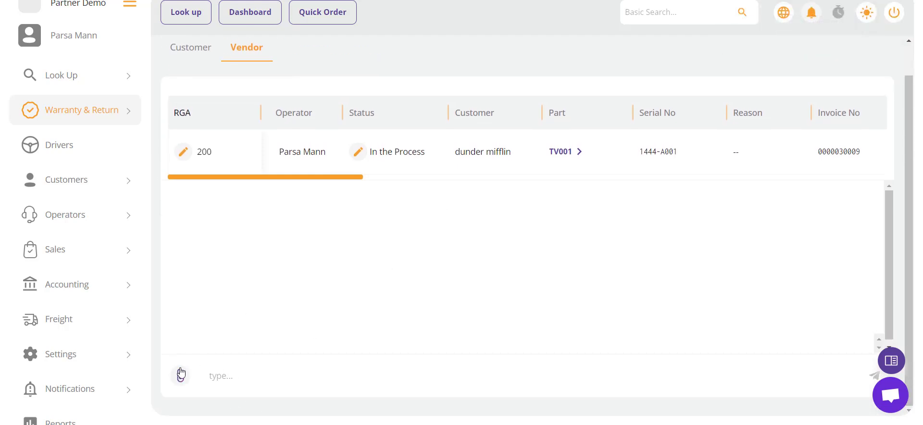
Return to the request's customer conversation and open its shareable extra info link management
{"action": "left_click", "coordinate": [172, 47]}
{"action": "scroll", "coordinate": [358, 193], "scroll_direction": "up", "scroll_amount": 4}
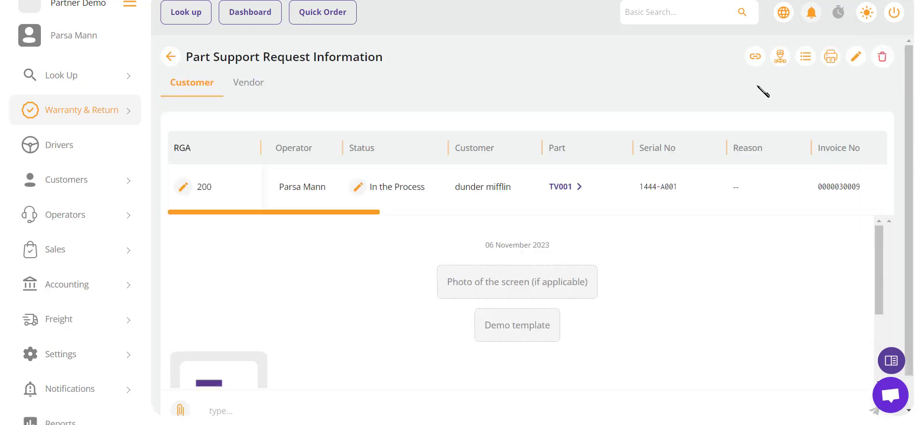
{"action": "left_click", "coordinate": [755, 56]}
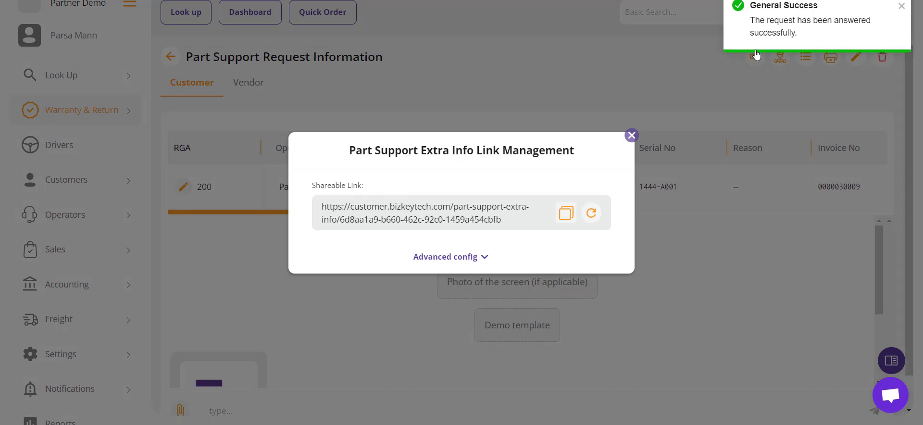
Regenerate the shareable extra info link, show its expire date in the advanced configuration, and close the link management
{"action": "left_click", "coordinate": [582, 219]}
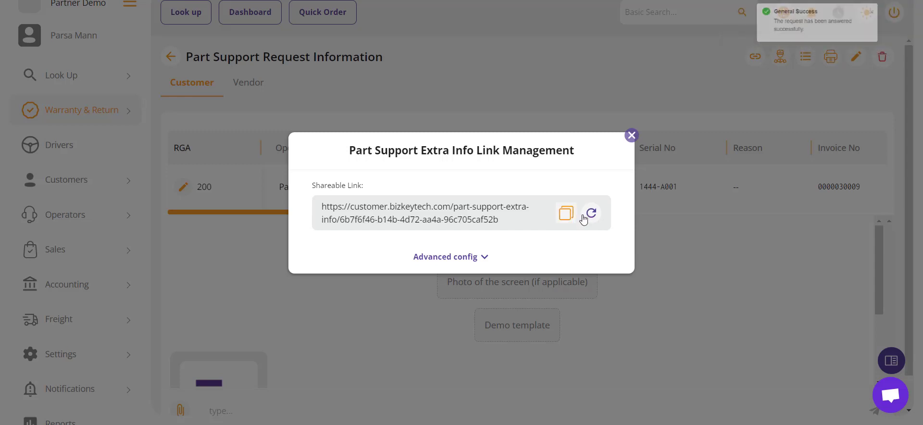
{"action": "left_click", "coordinate": [481, 263]}
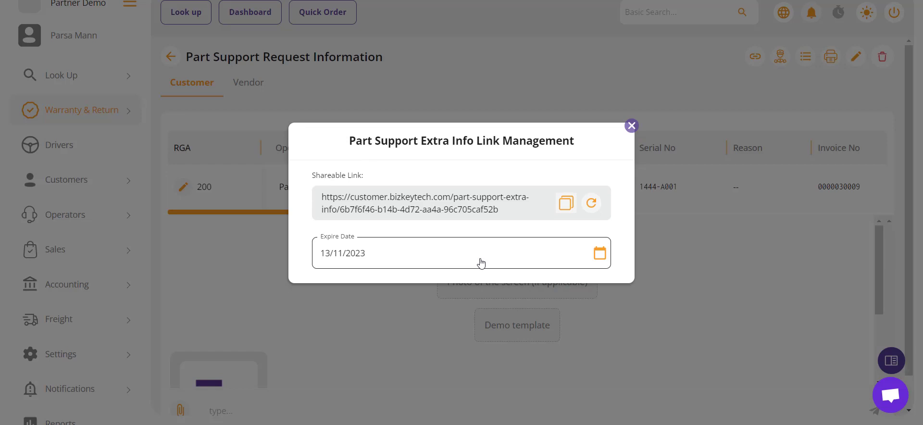
{"action": "left_click", "coordinate": [633, 125]}
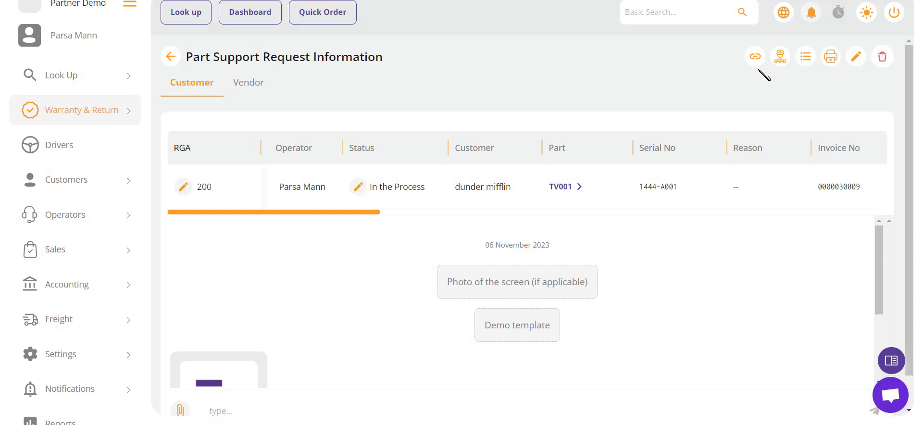
Save the driver form with the test driver selected, Original Package Yes, Box Opened No and Box Damaged Yes
{"action": "left_click", "coordinate": [779, 56]}
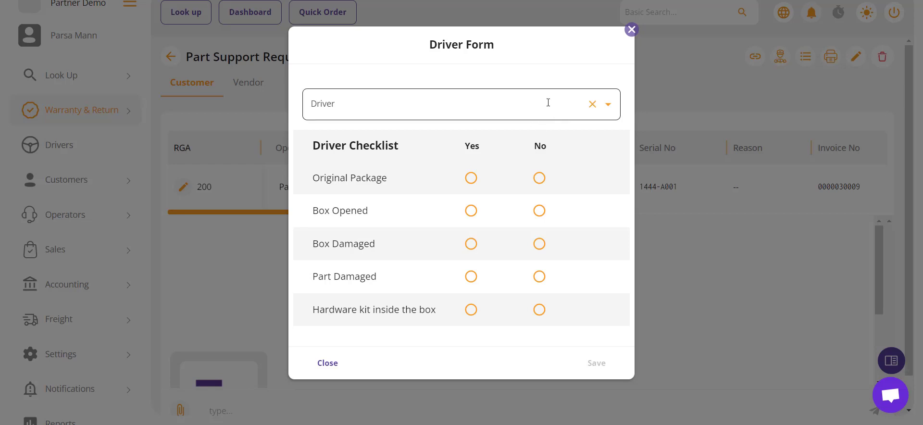
{"action": "left_click", "coordinate": [354, 104]}
{"action": "type", "text": "test"}
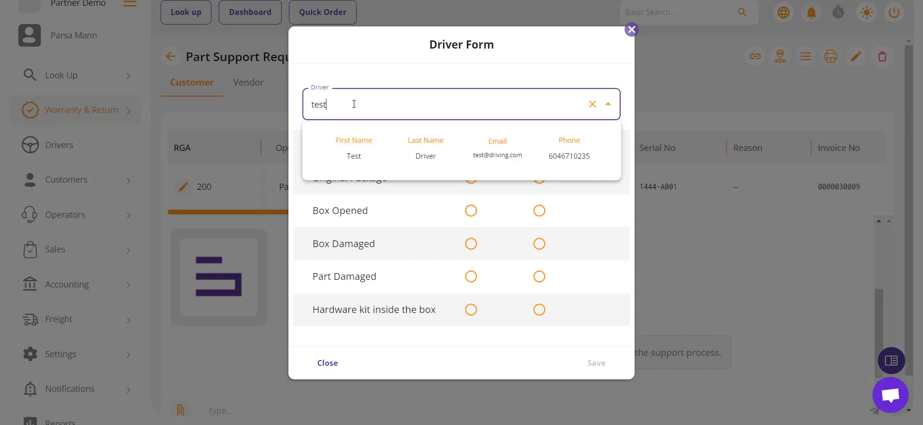
{"action": "left_click", "coordinate": [377, 144]}
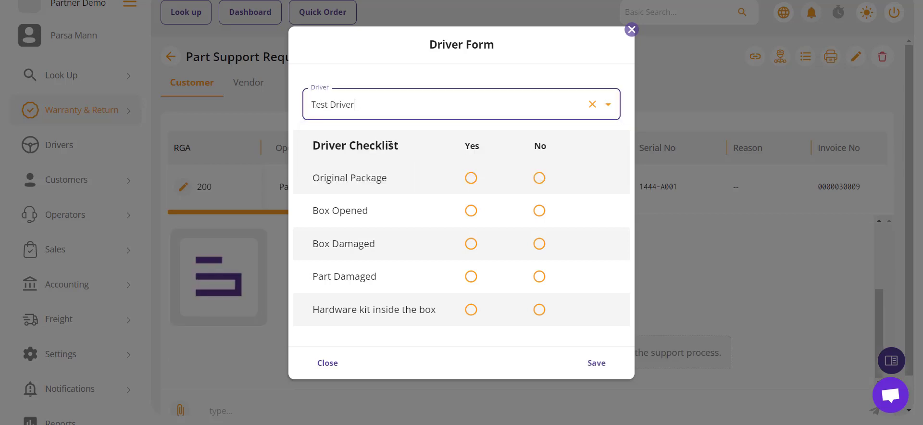
{"action": "left_click", "coordinate": [468, 182]}
{"action": "left_click", "coordinate": [540, 212]}
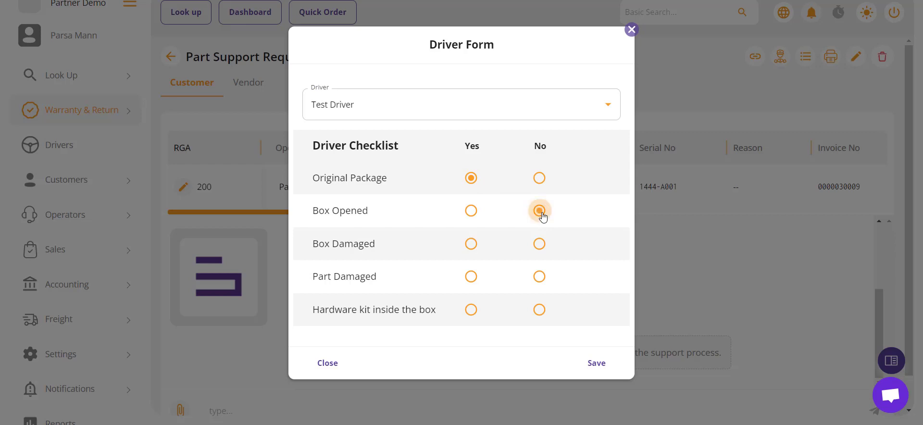
{"action": "left_click", "coordinate": [475, 249]}
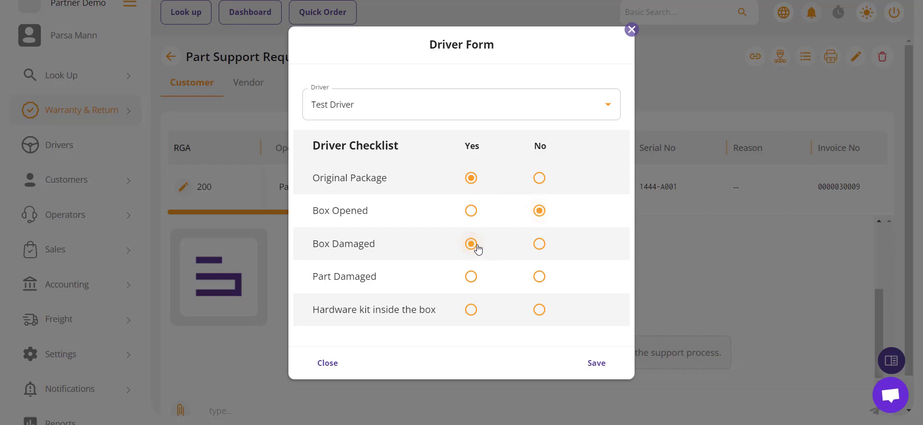
{"action": "left_click", "coordinate": [595, 370]}
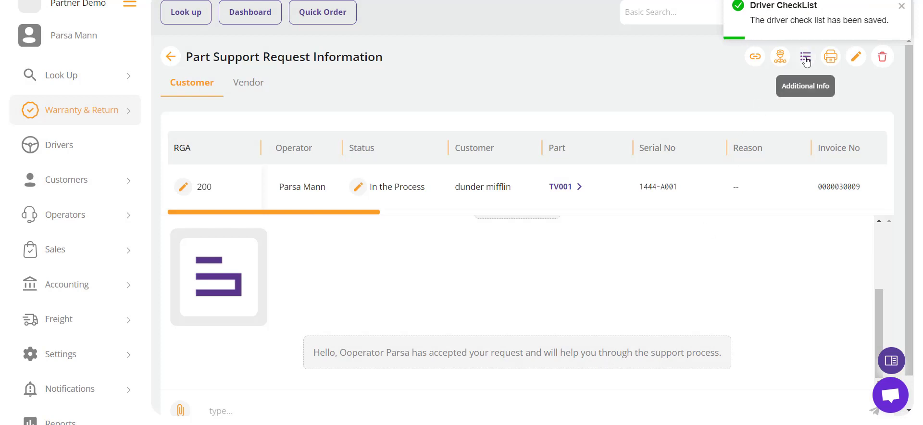
Set the truck make to AUDI, model to A7 and year to 2013 in the request's additional information
{"action": "left_click", "coordinate": [806, 60]}
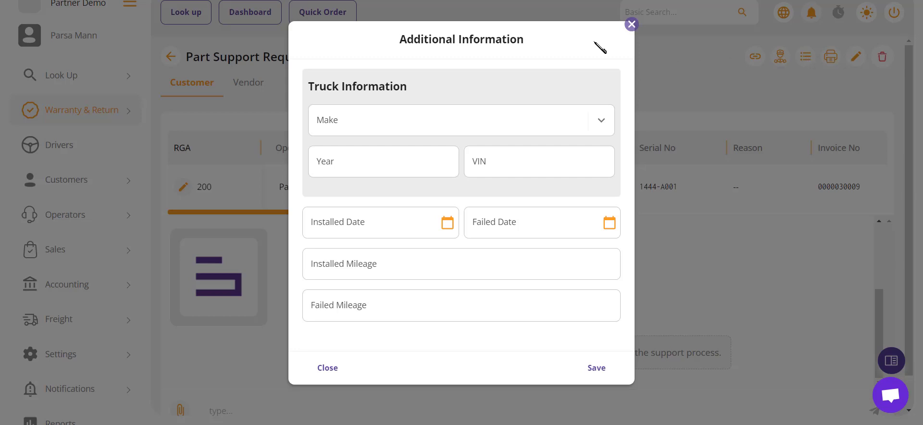
{"action": "left_click", "coordinate": [410, 126]}
{"action": "left_click", "coordinate": [366, 152]}
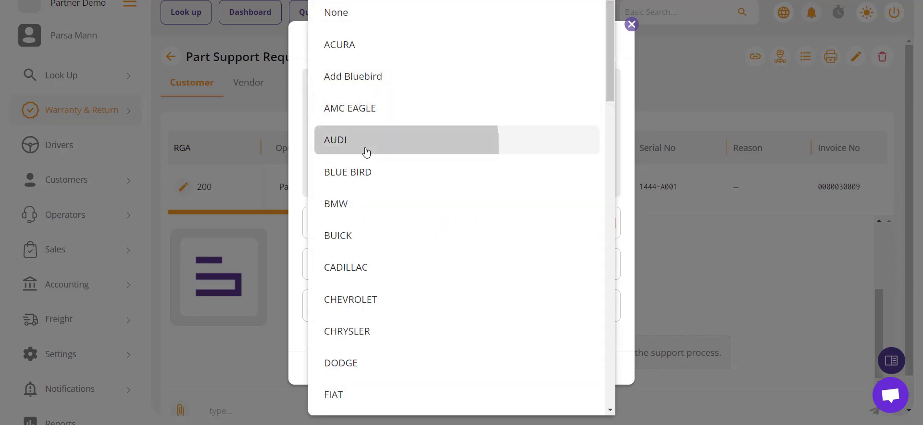
{"action": "left_click", "coordinate": [362, 153]}
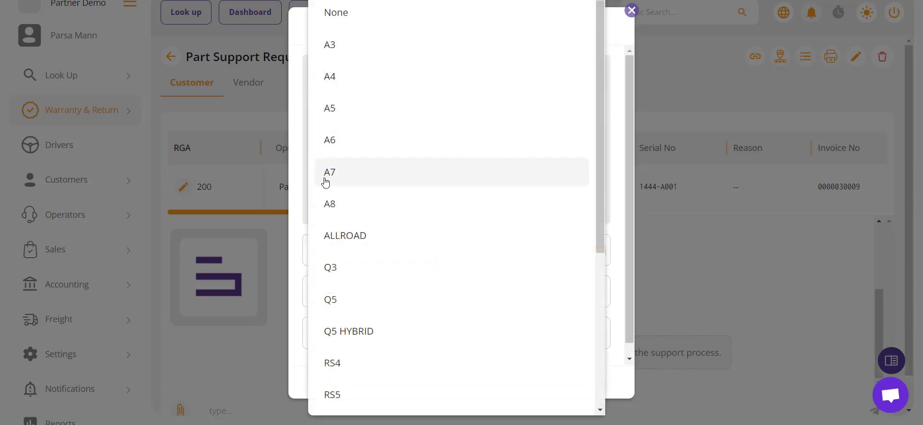
{"action": "left_click", "coordinate": [324, 181]}
{"action": "left_click", "coordinate": [336, 193]}
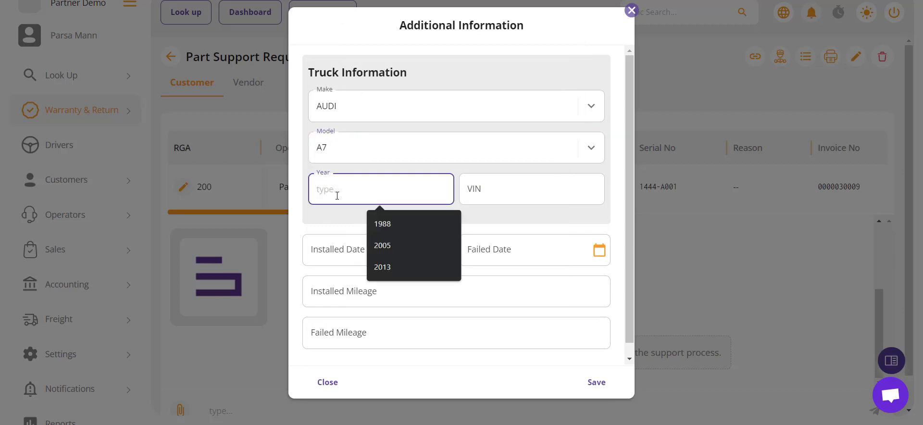
{"action": "type", "text": "2013"}
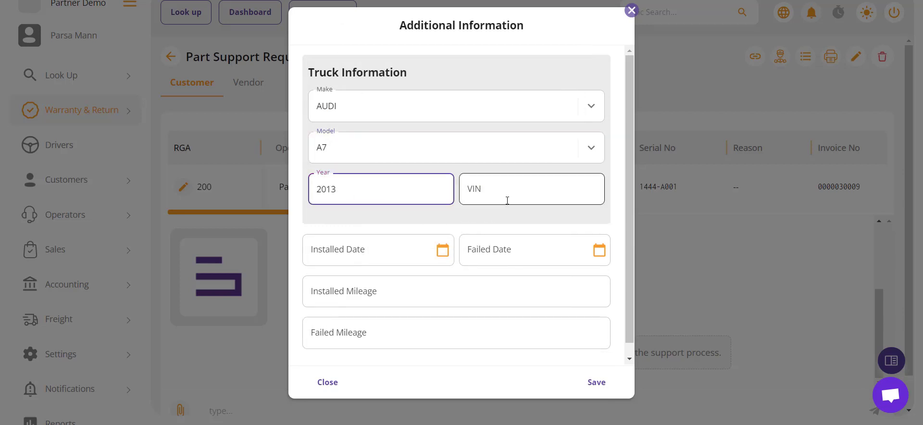
Enter the truck's VIN and save the additional information
{"action": "left_click", "coordinate": [507, 200]}
{"action": "type", "text": "11111111111111111"}
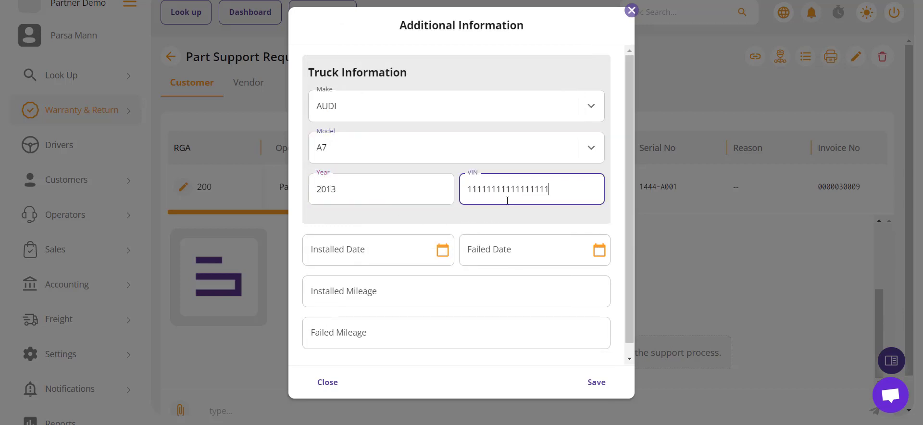
{"action": "scroll", "coordinate": [507, 201], "scroll_direction": "down", "scroll_amount": 1}
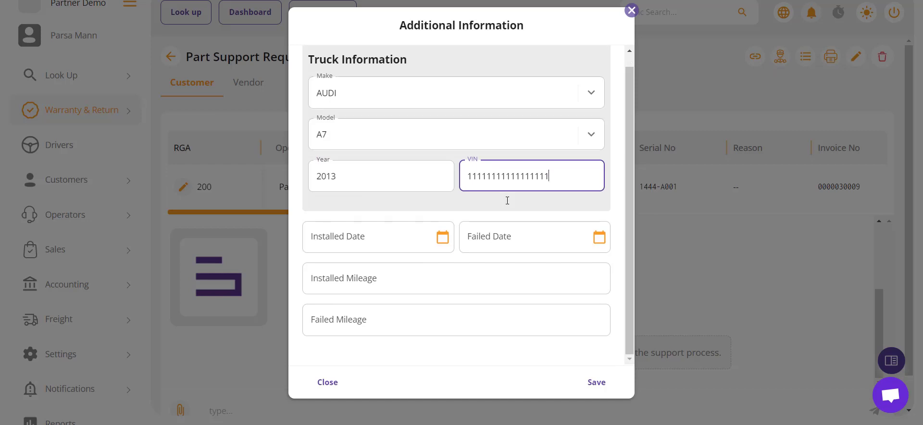
{"action": "left_click", "coordinate": [597, 393]}
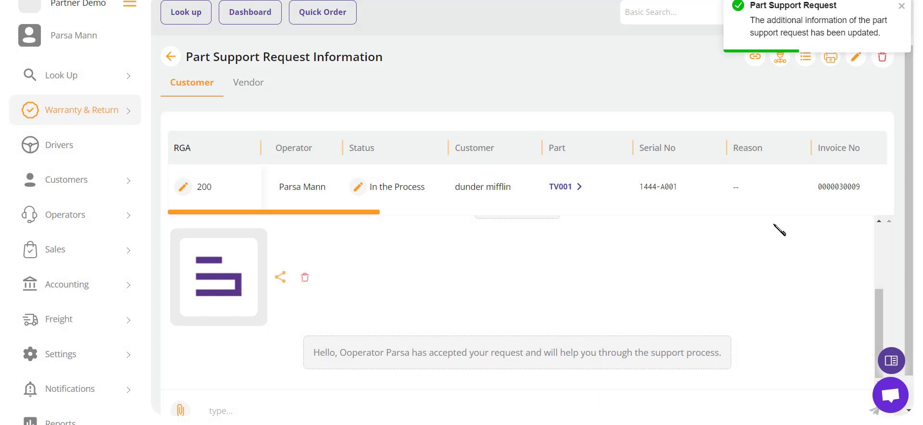
Review the request's printable RGA form, from the customer and truck details to the driver checklist, remarks and signatures, and close it
{"action": "left_click", "coordinate": [829, 58]}
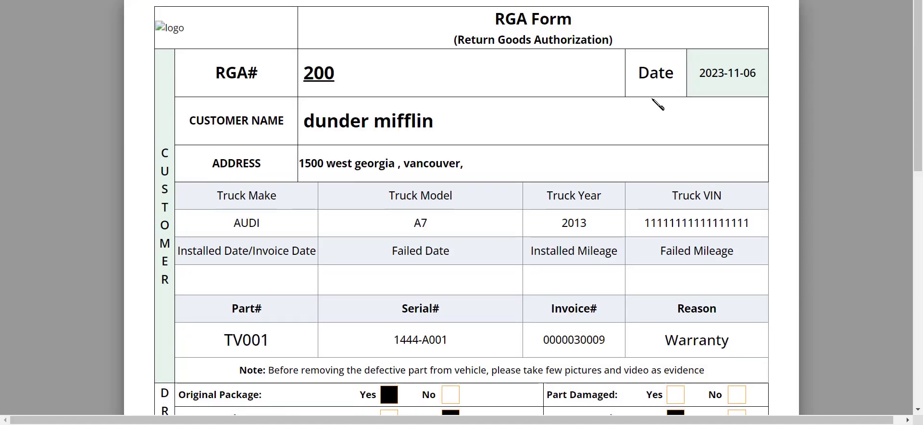
{"action": "scroll", "coordinate": [560, 156], "scroll_direction": "down", "scroll_amount": 2}
{"action": "scroll", "coordinate": [564, 160], "scroll_direction": "down", "scroll_amount": 1}
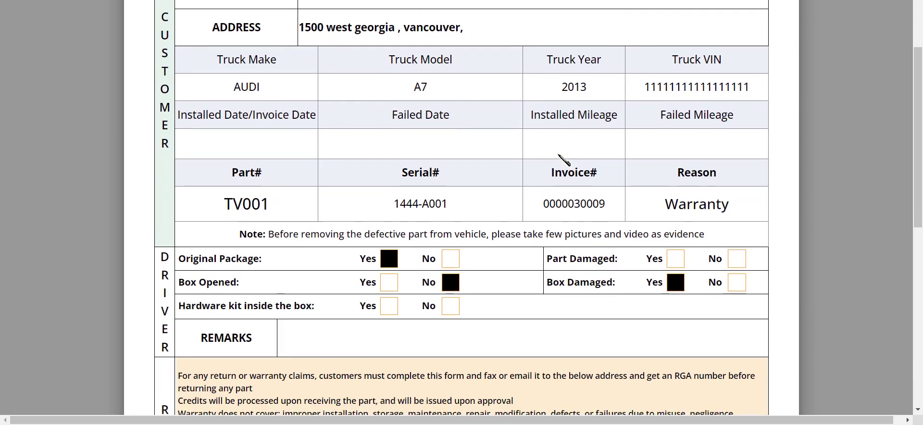
{"action": "scroll", "coordinate": [563, 160], "scroll_direction": "down", "scroll_amount": 5}
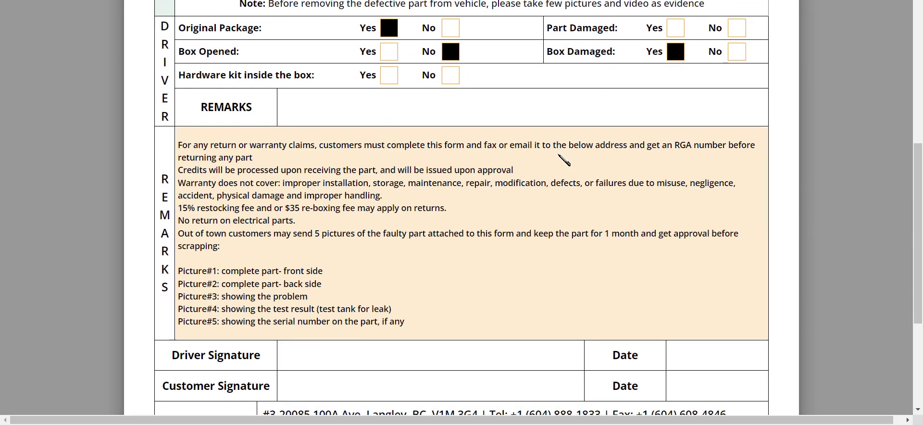
{"action": "scroll", "coordinate": [563, 159], "scroll_direction": "down", "scroll_amount": 2}
{"action": "key", "text": "Escape"}
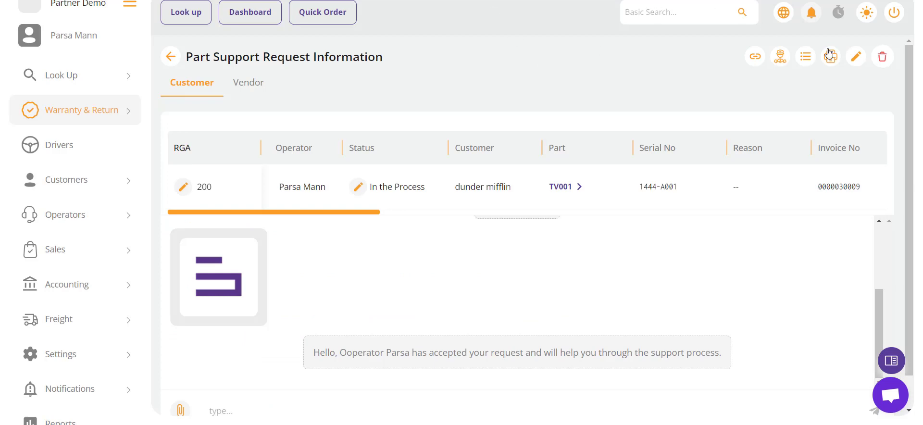
Edit the request's basic info, keeping the Warranty type, entering RGA 201 and switching the number to Auto RGA
{"action": "left_click", "coordinate": [855, 57]}
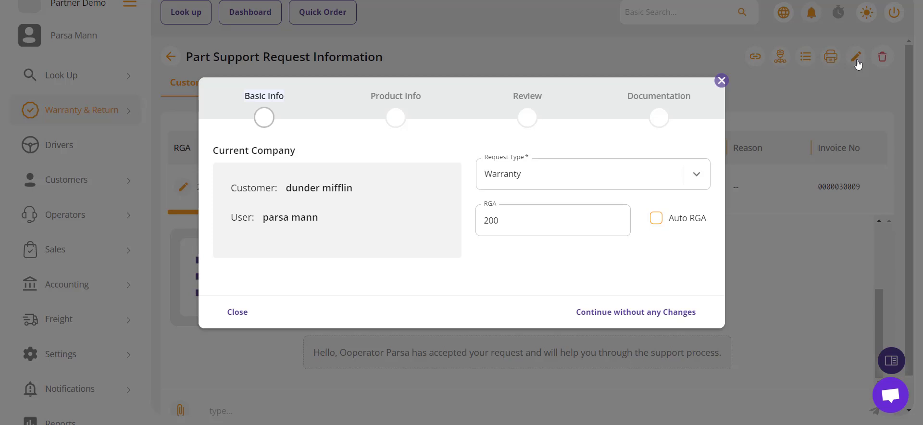
{"action": "left_click", "coordinate": [588, 169]}
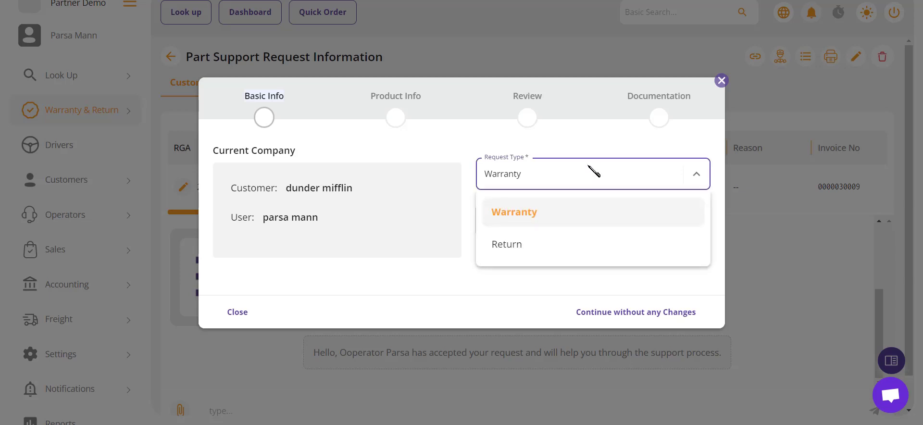
{"action": "left_click", "coordinate": [590, 175]}
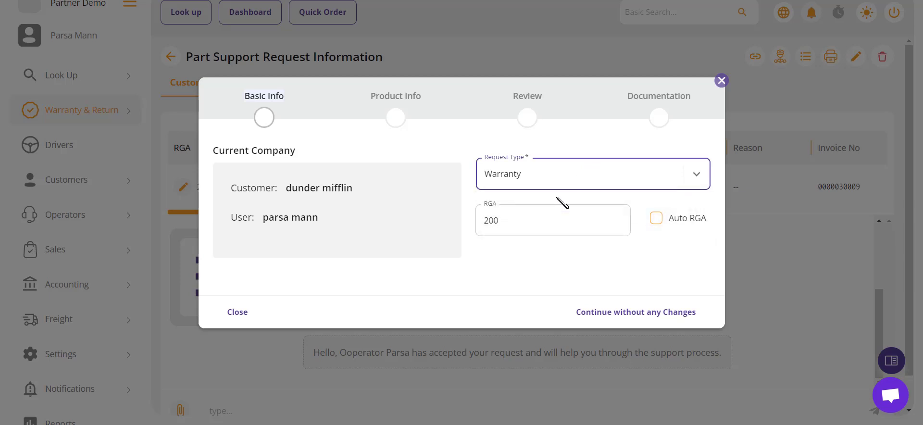
{"action": "left_click", "coordinate": [512, 224]}
{"action": "key", "text": "BackSpace"}
{"action": "type", "text": "1"}
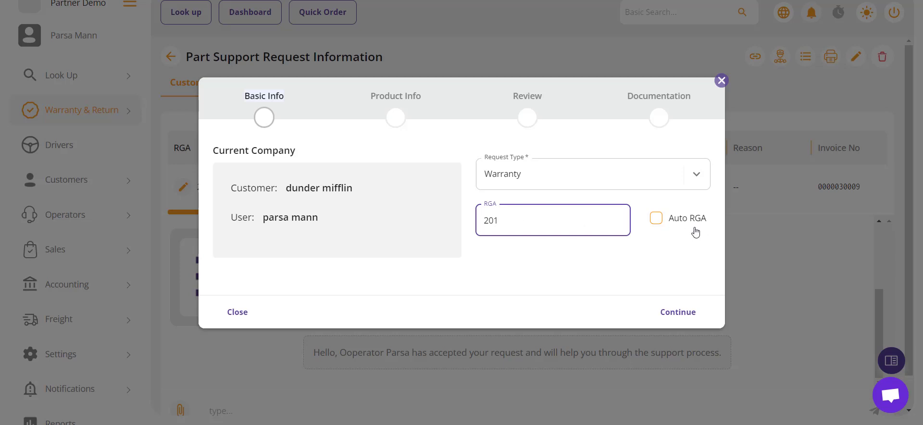
{"action": "left_click", "coordinate": [666, 225]}
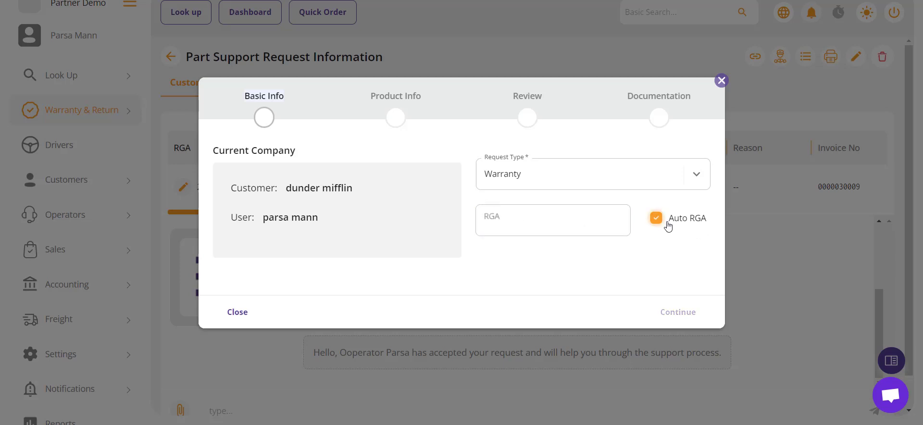
Keep the current product unchanged, continue to the review and update the request with the automatic RGA
{"action": "left_click", "coordinate": [664, 316]}
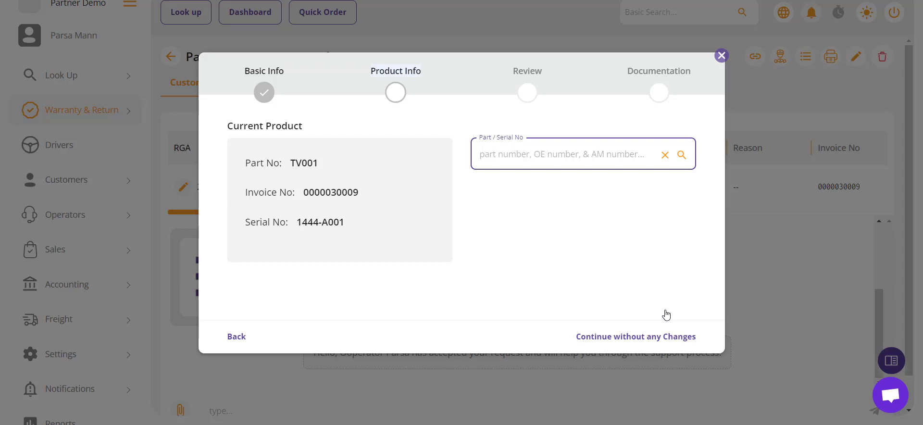
{"action": "left_click", "coordinate": [663, 330]}
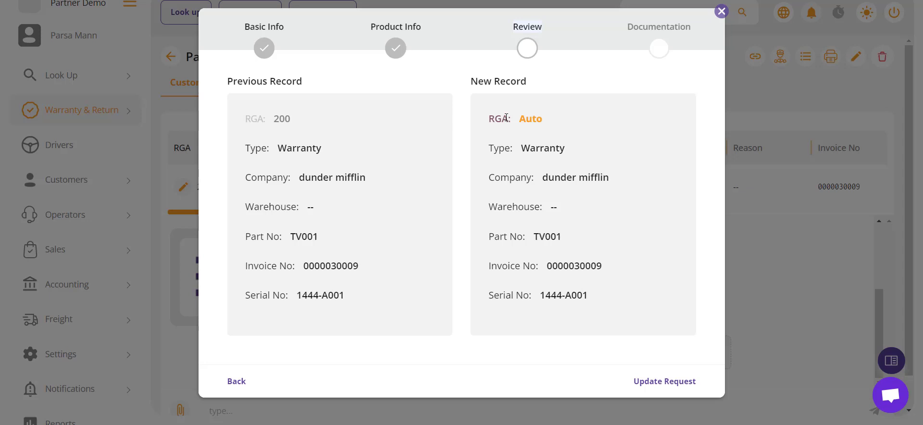
{"action": "left_click", "coordinate": [649, 383]}
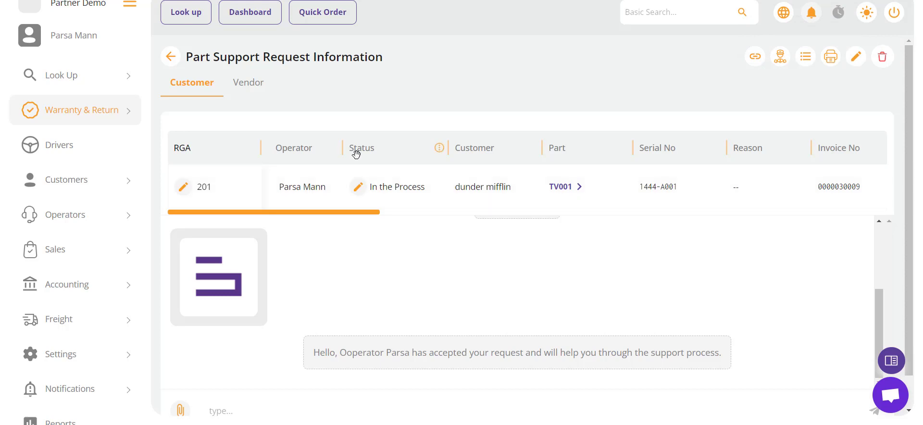
Remove the part support request, confirm the removal, and check the list of all warranty and return requests
{"action": "left_click", "coordinate": [883, 57]}
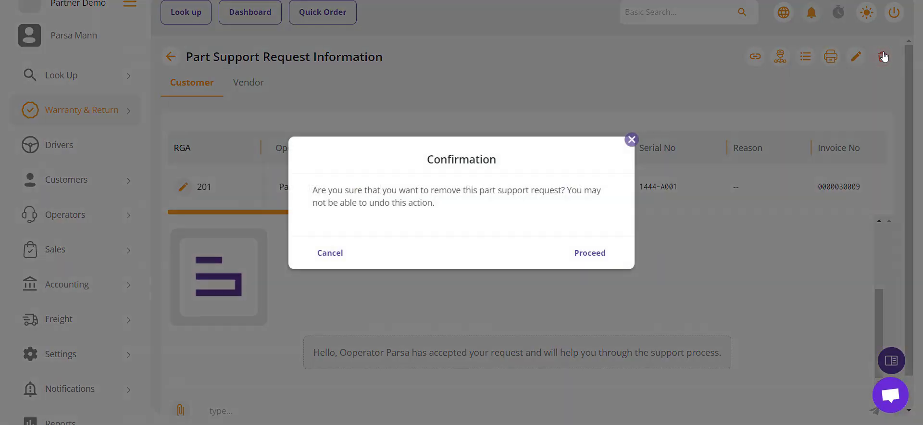
{"action": "left_click", "coordinate": [583, 248]}
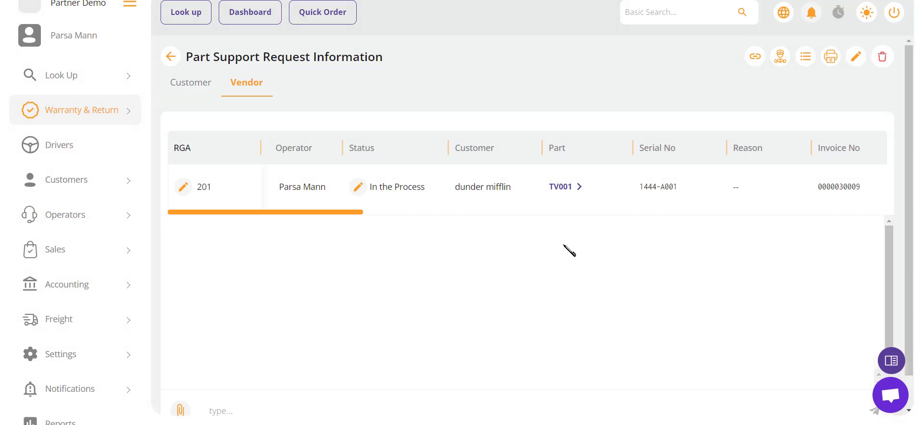
{"action": "left_click", "coordinate": [124, 119]}
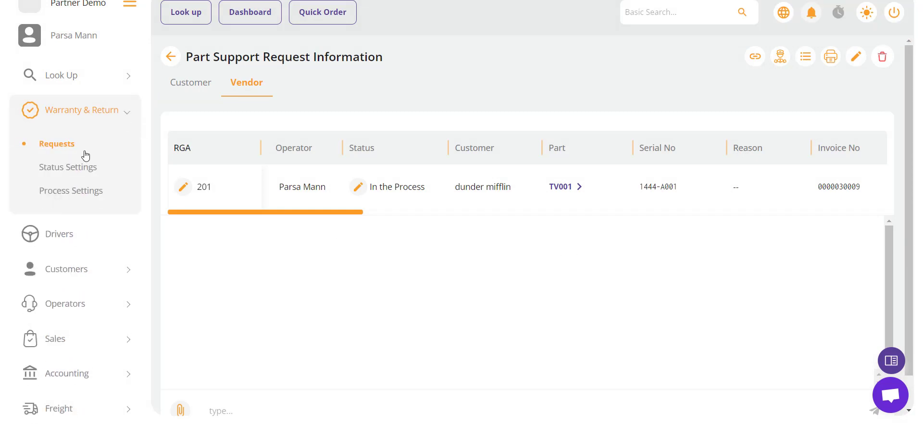
{"action": "left_click", "coordinate": [67, 145]}
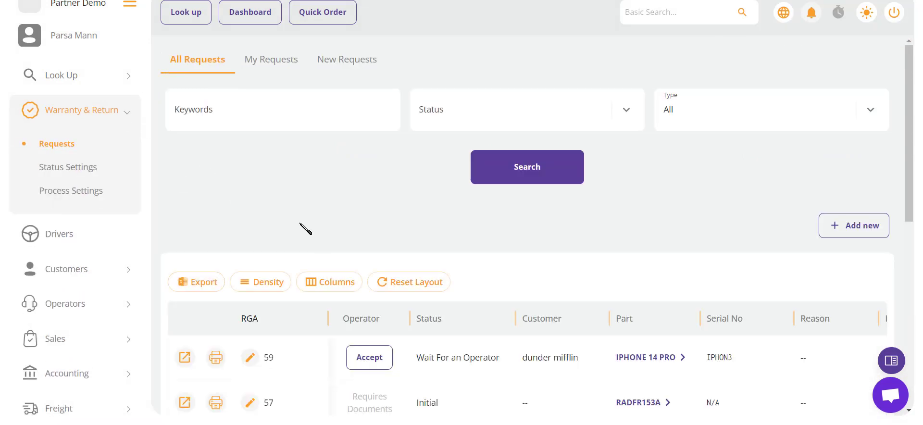
{"action": "scroll", "coordinate": [344, 239], "scroll_direction": "down", "scroll_amount": 3}
{"action": "scroll", "coordinate": [344, 238], "scroll_direction": "down", "scroll_amount": 2}
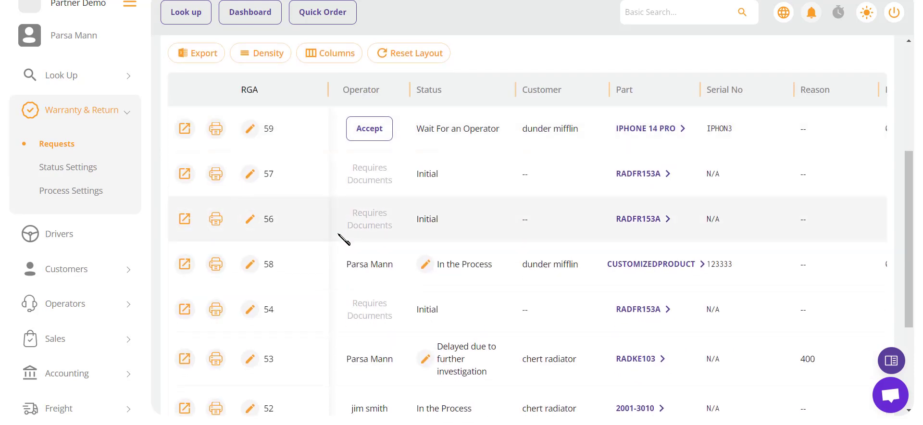